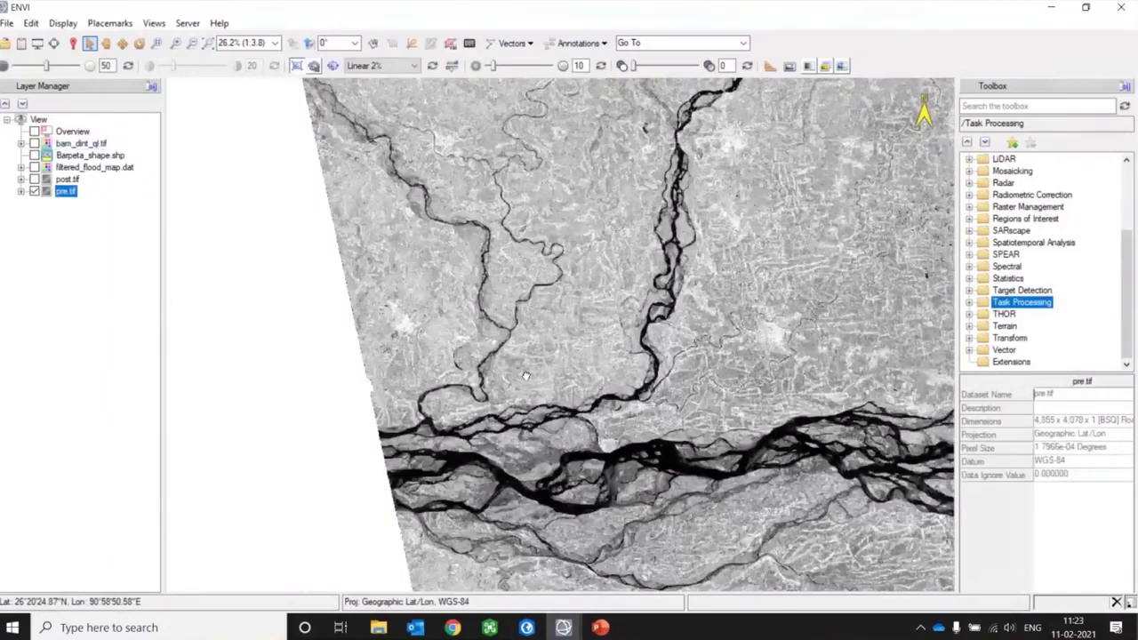
Compare the pre.tif and post.tif images by showing post.tif over pre.tif and hiding it again
drag(527, 376, 305, 438)
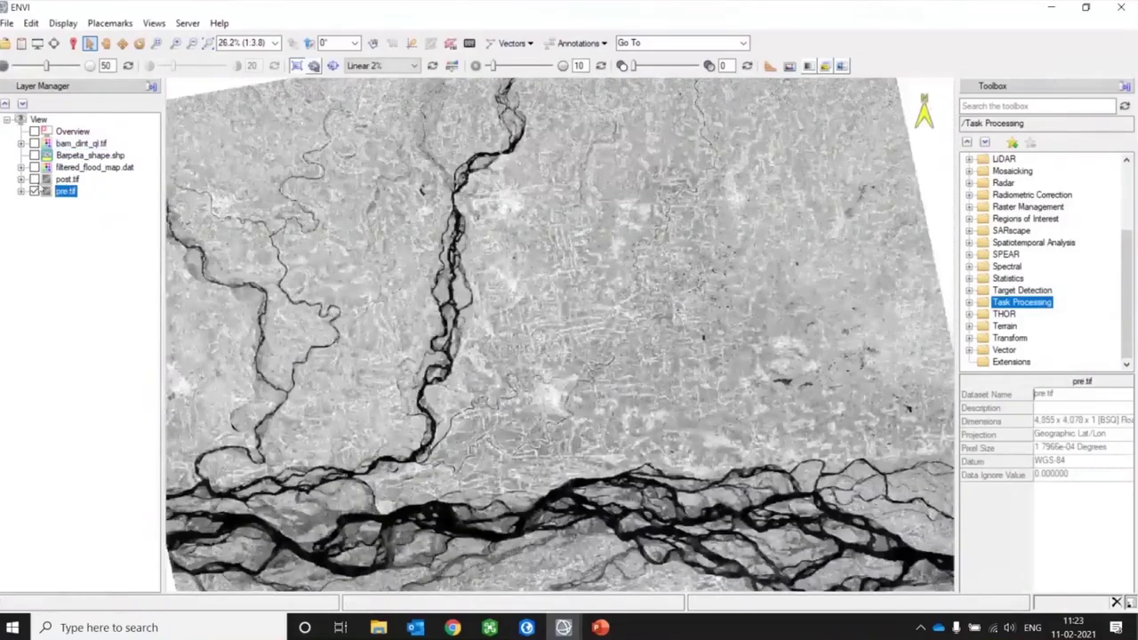
click(34, 178)
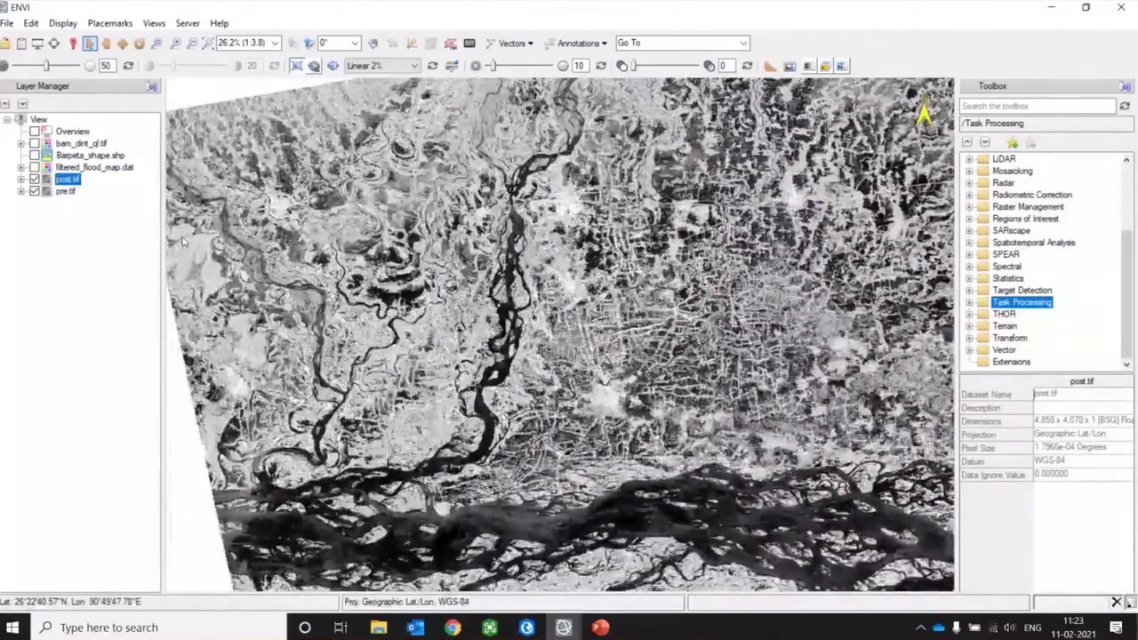
click(33, 179)
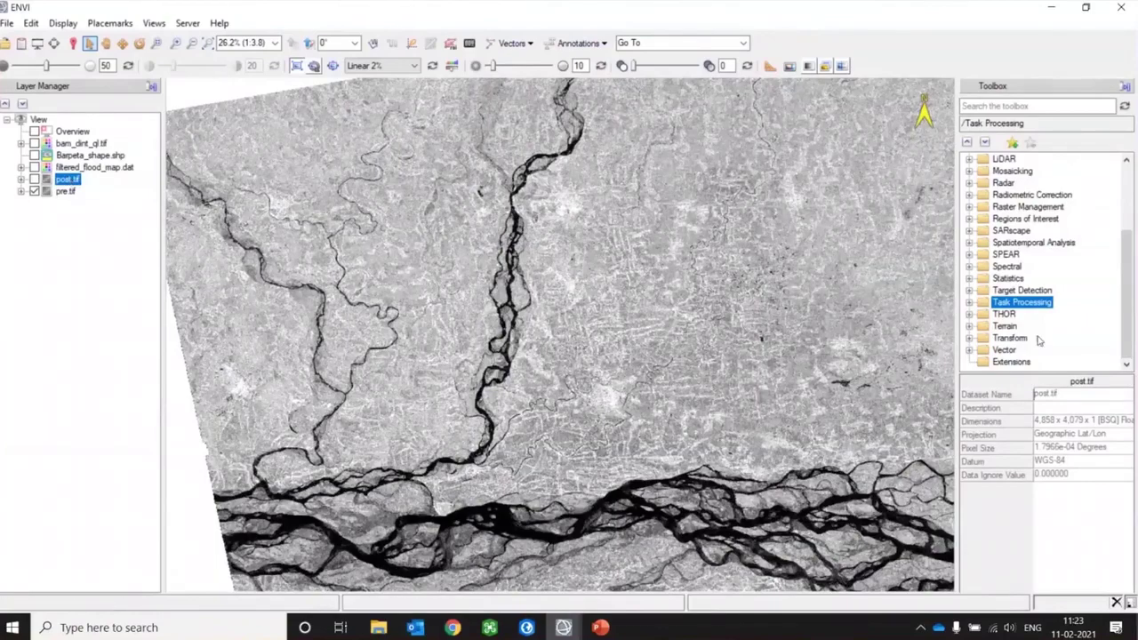
Expand the SARscape tools and overlay filtered_flood_map.dat on pre.tif to examine the flooded areas, hiding the map again at the end
click(969, 230)
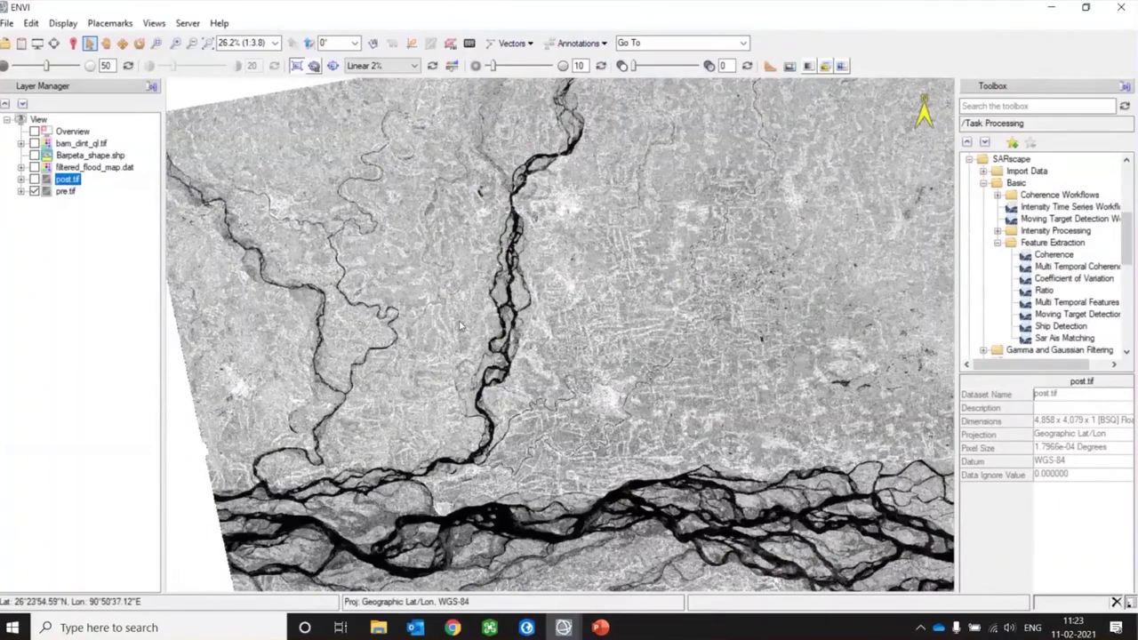
click(34, 167)
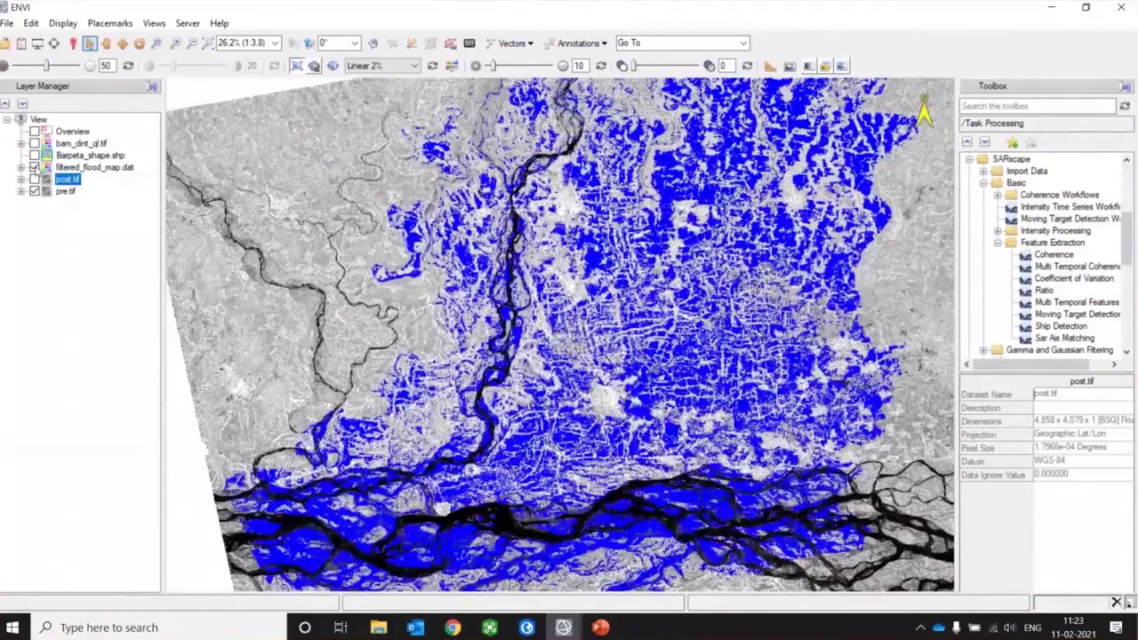
scroll(575, 325, down, 1)
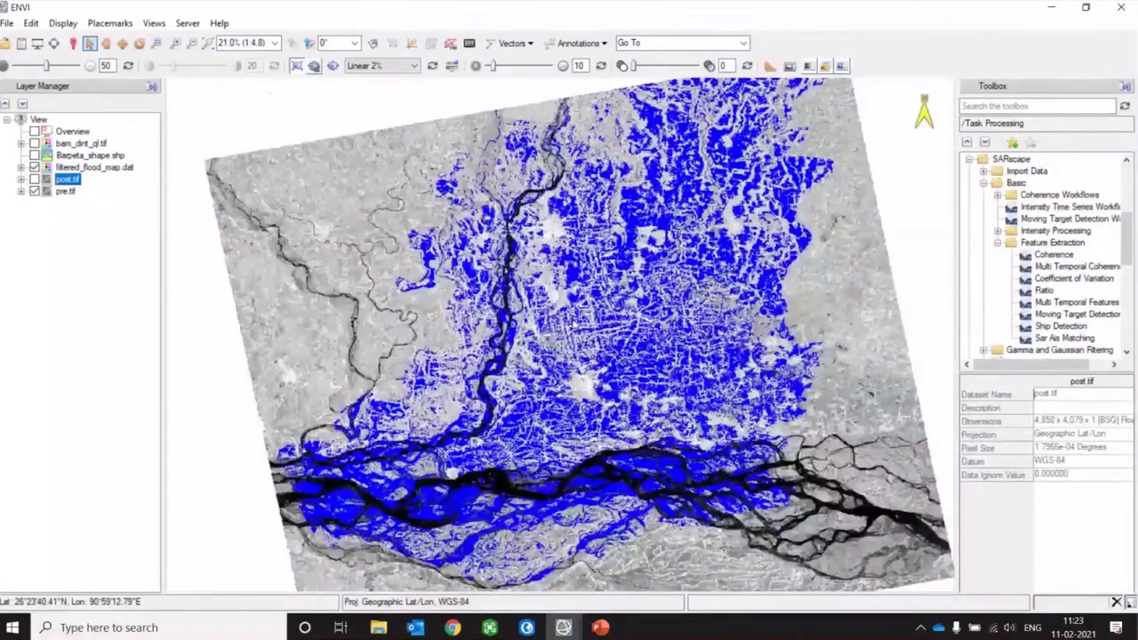
scroll(575, 325, up, 2)
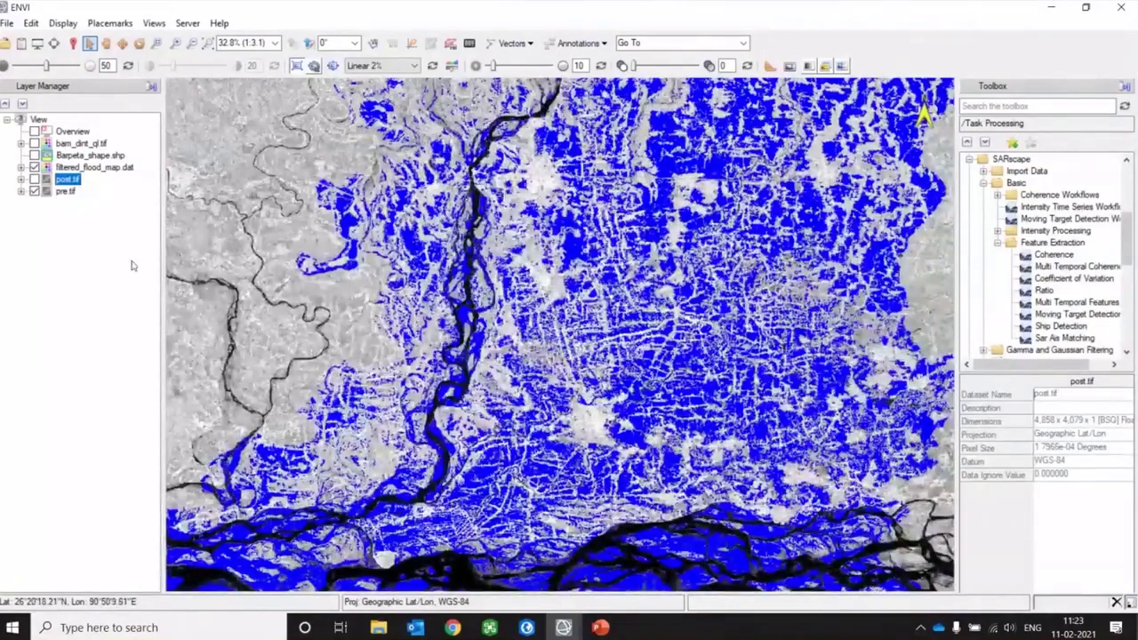
click(35, 190)
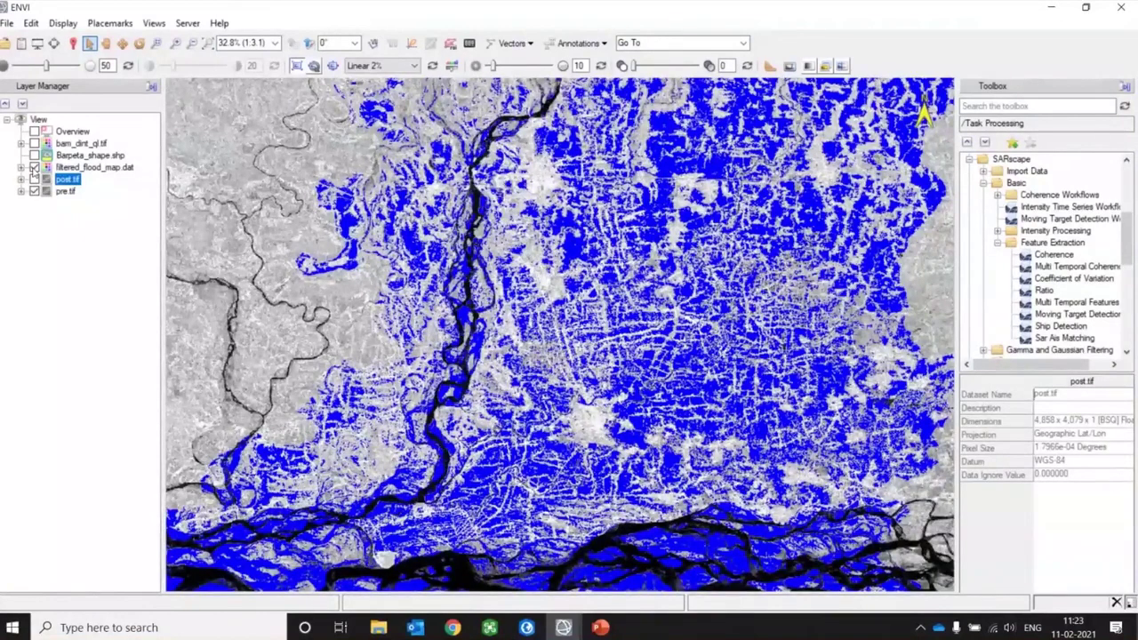
click(34, 167)
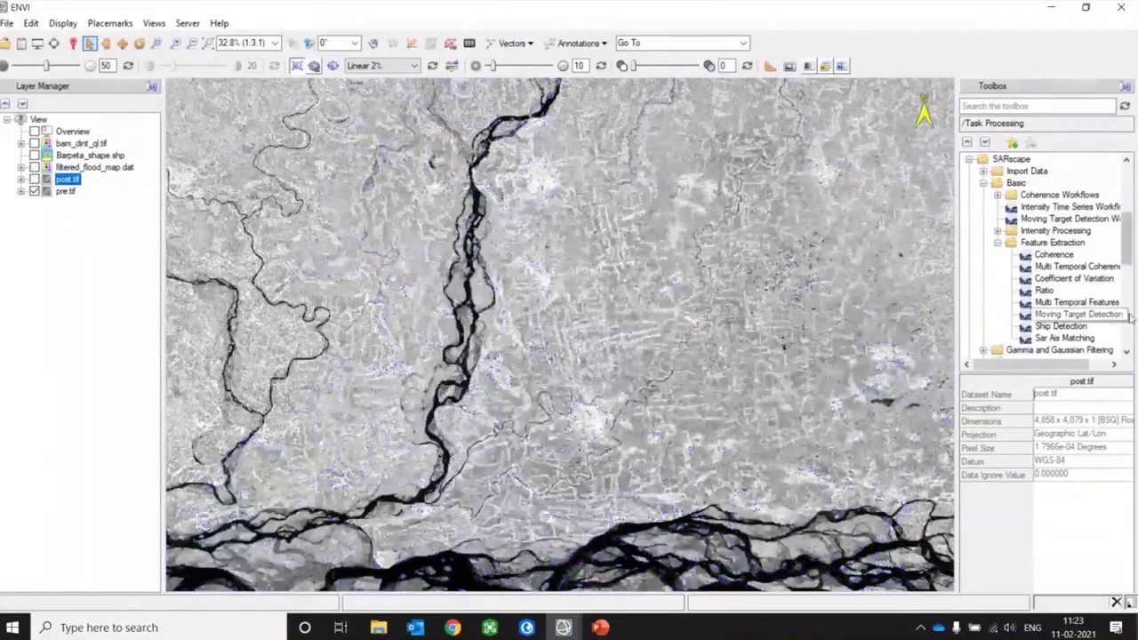
Widen the toolbox and collapse SARscape's Basic folder to look through the SARscape modules
drag(950, 329, 875, 294)
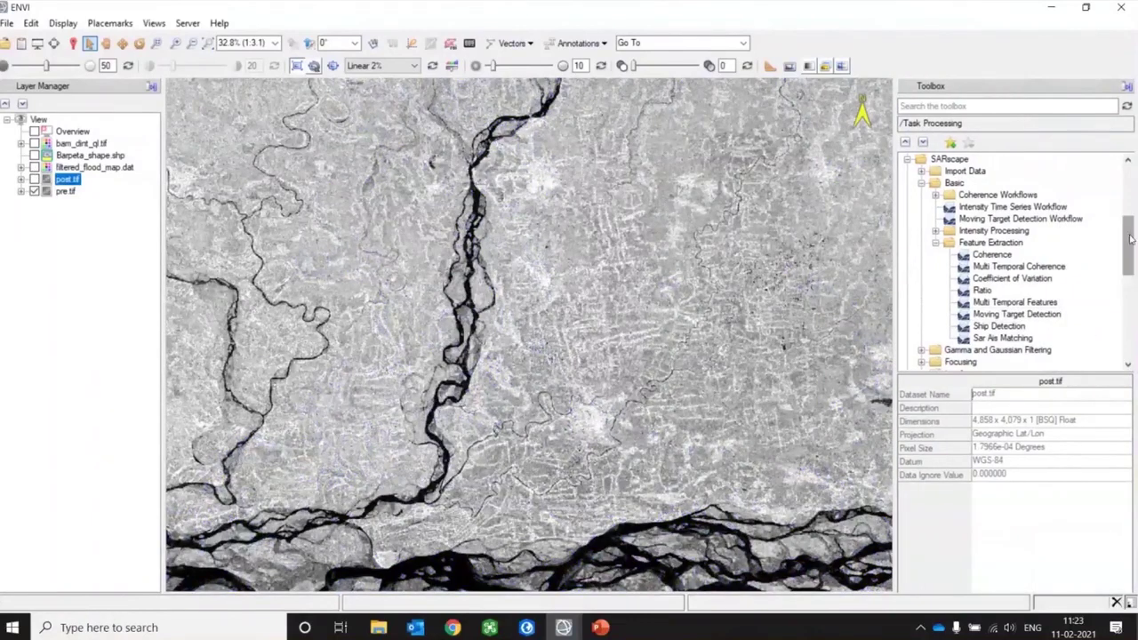
scroll(1131, 239, up, 1)
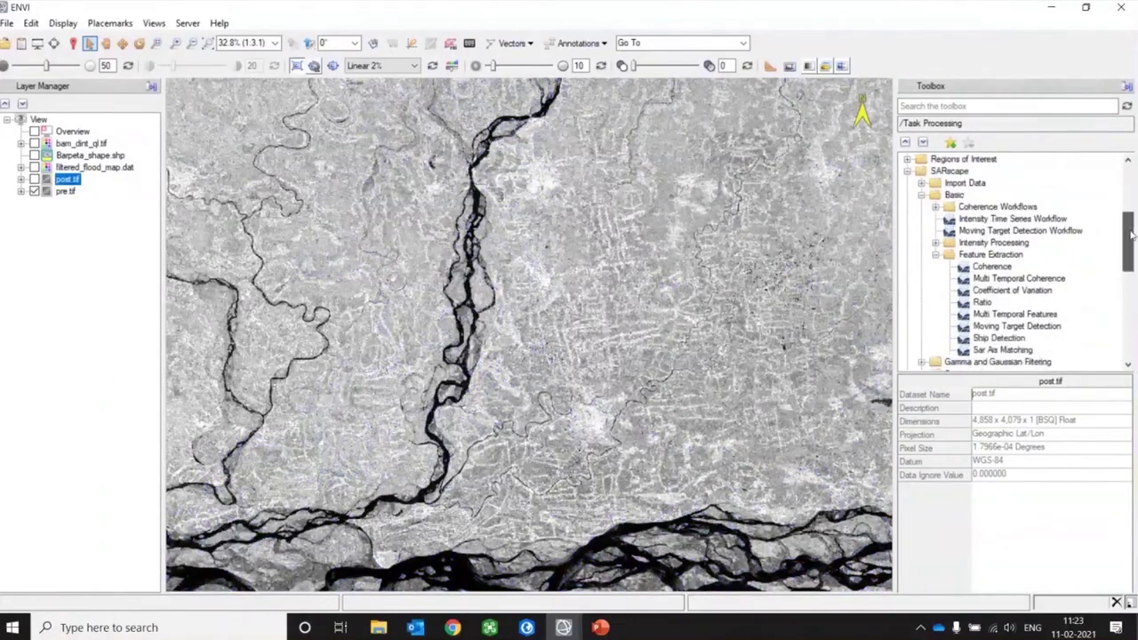
click(922, 195)
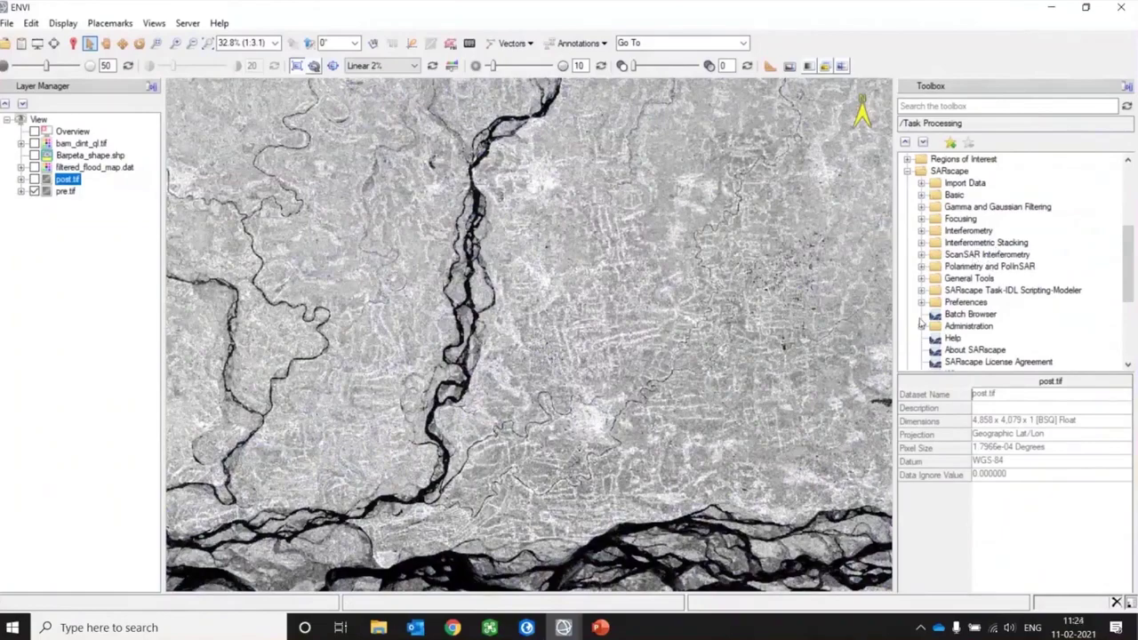
scroll(943, 311, down, 1)
scroll(977, 300, up, 1)
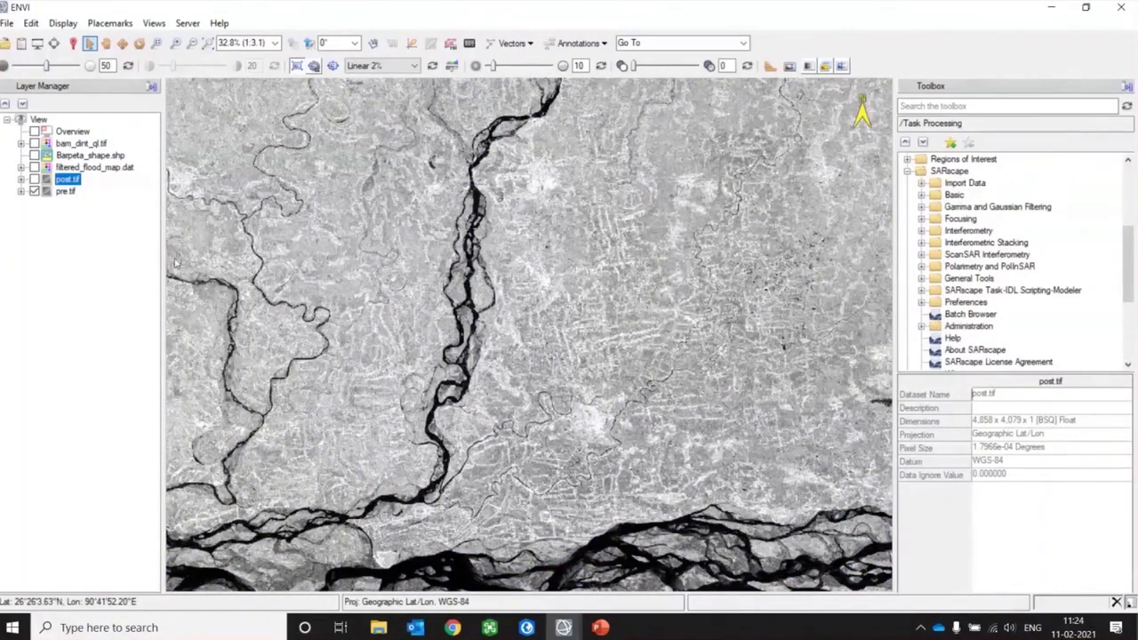
Switch to the other ENVI window, which holds the Ships_Classes_sub.dat vessel classification
scroll(482, 370, up, 1)
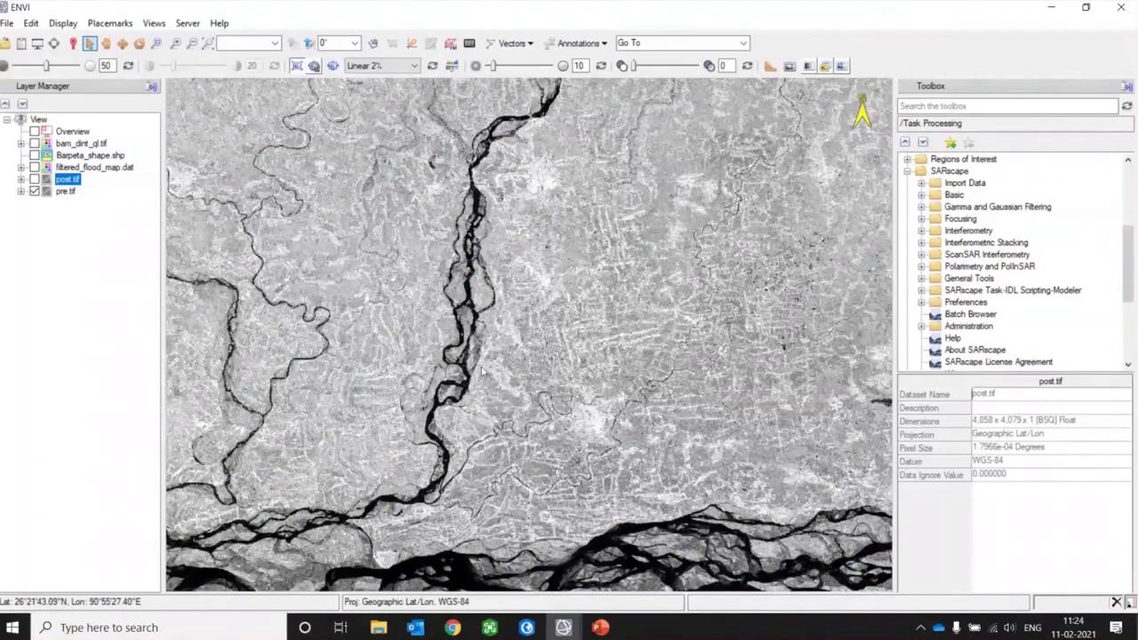
scroll(486, 478, down, 1)
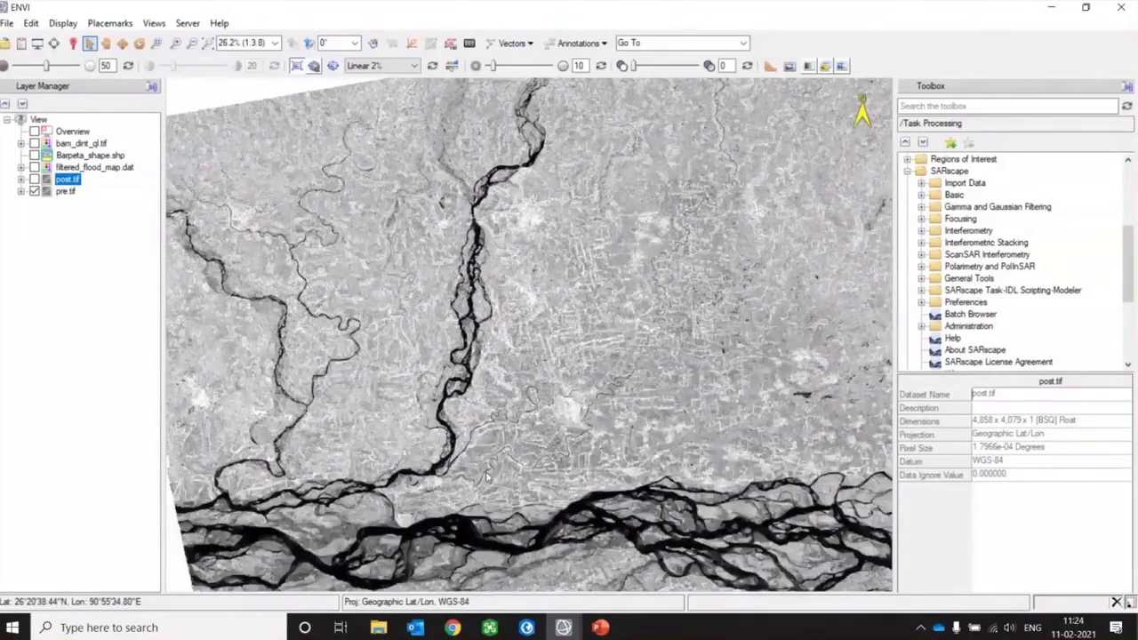
mouse_move(563, 627)
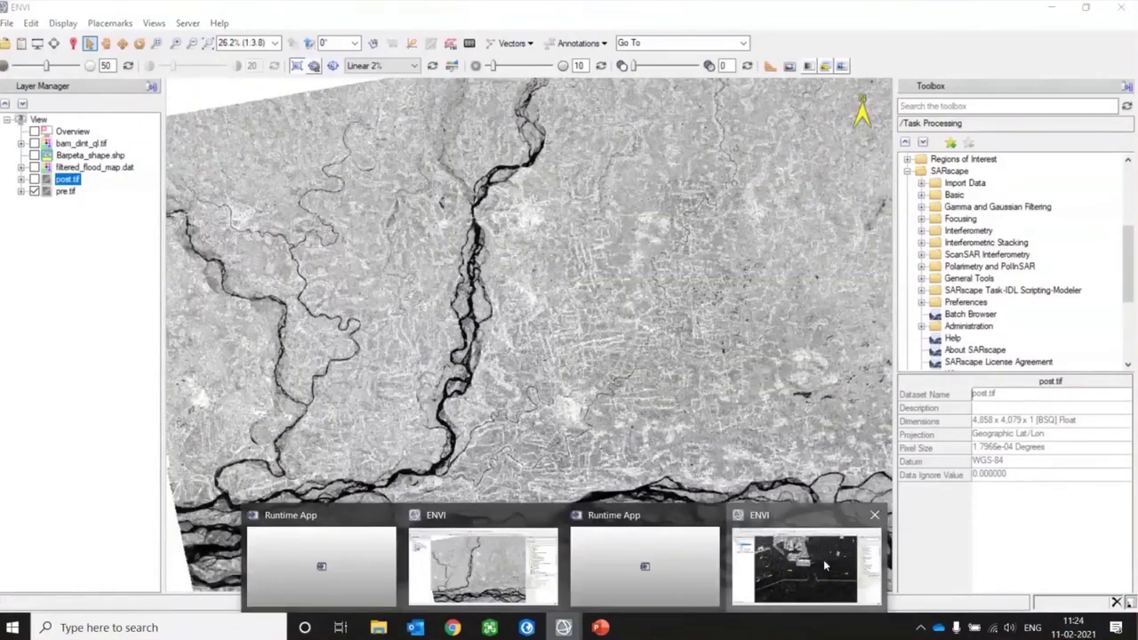
click(825, 566)
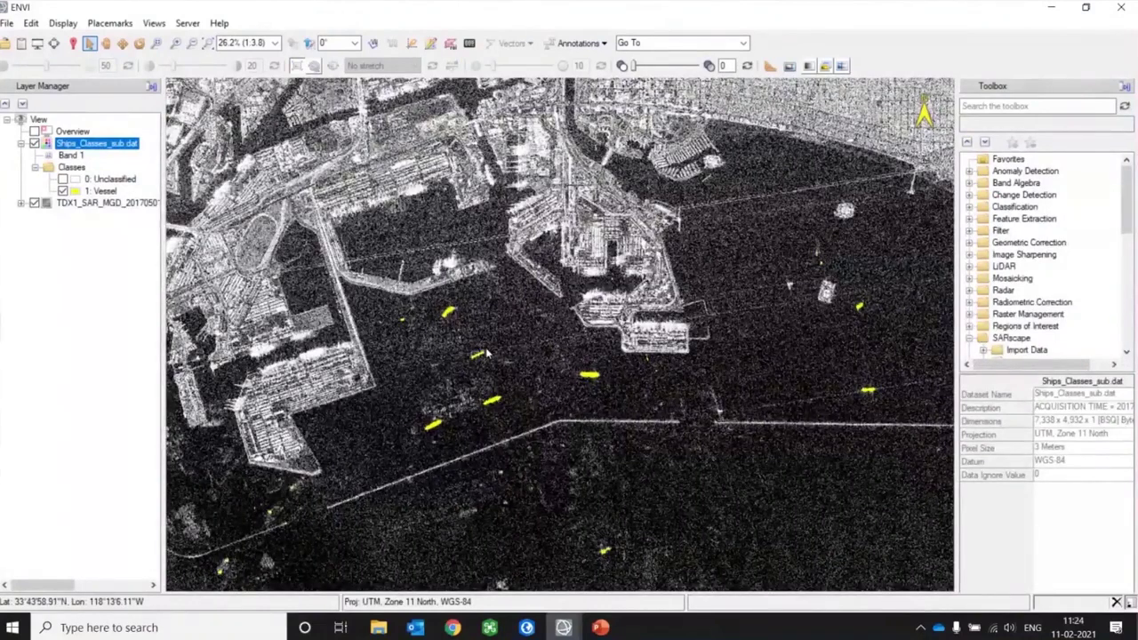
Expand SARscape's Basic and Feature Extraction folders to view the Ship Detection and other extraction tools
scroll(1041, 258, down, 5)
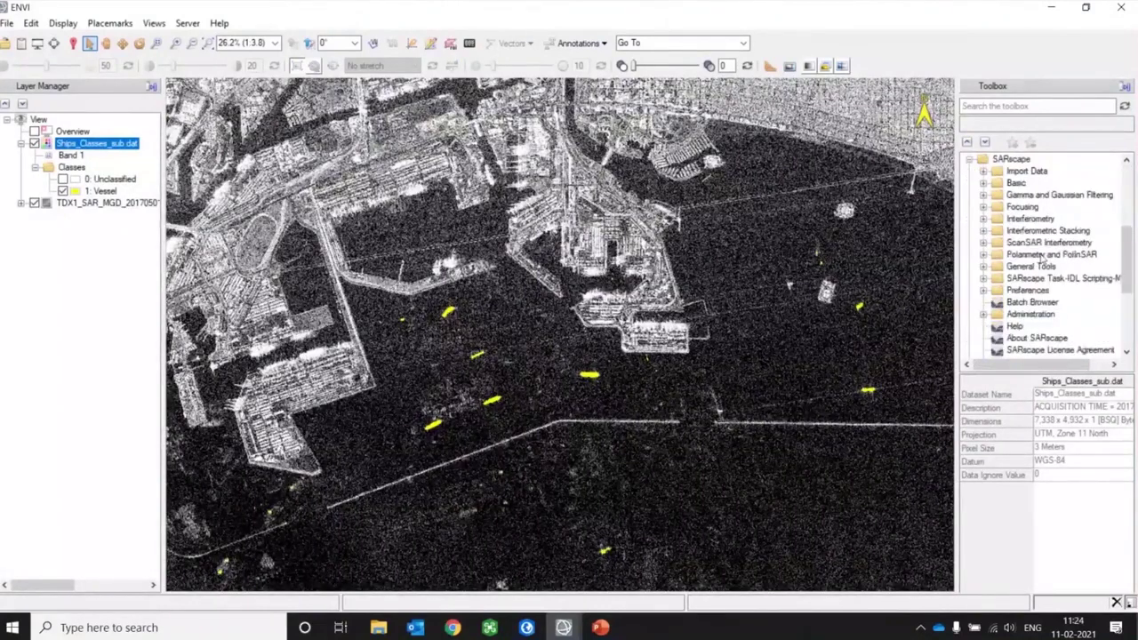
click(987, 183)
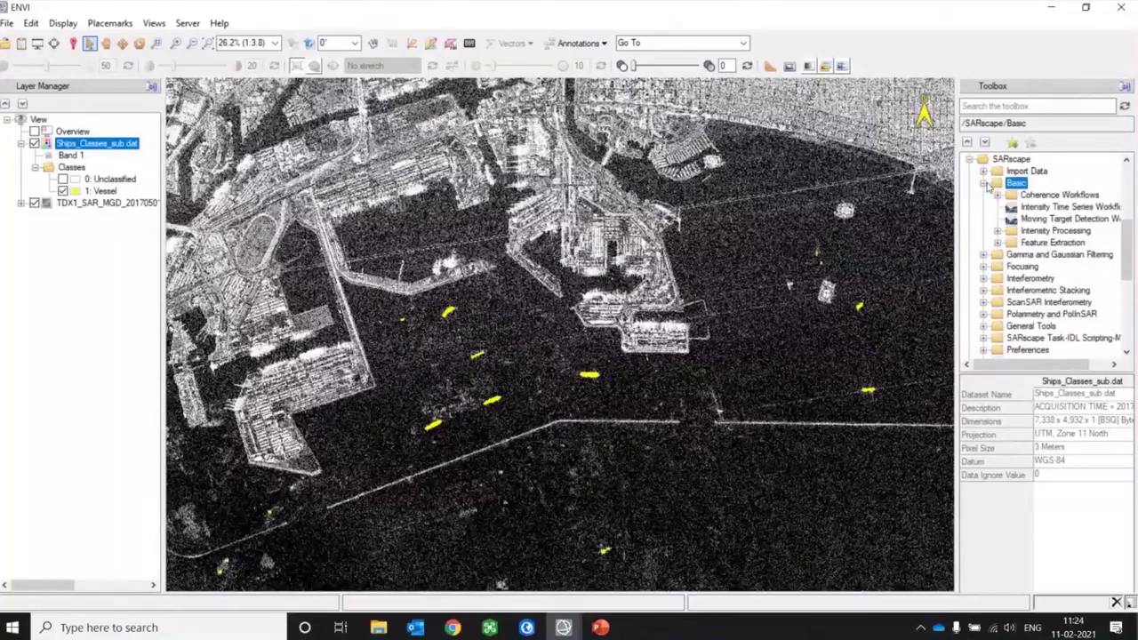
click(998, 243)
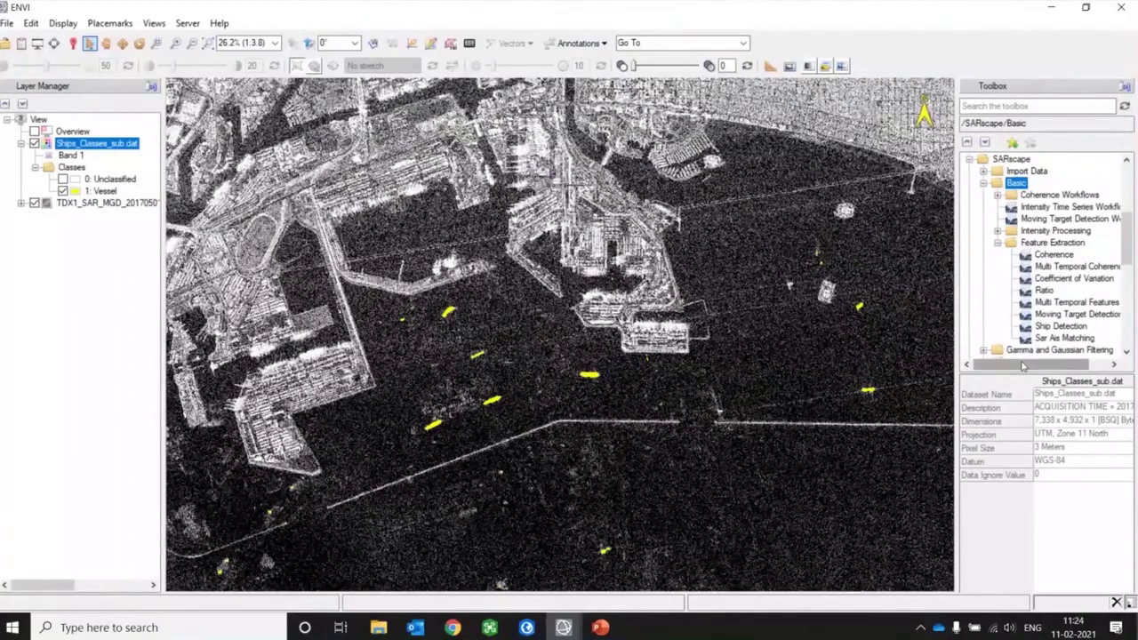
drag(1022, 366, 1046, 331)
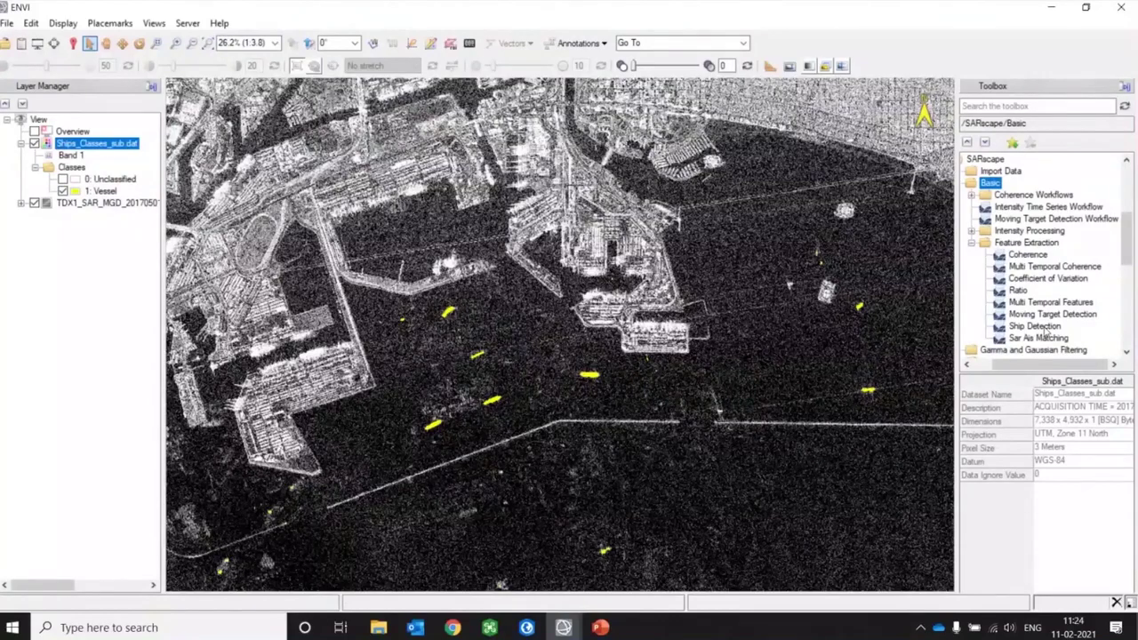
Hide the Ships_Classes_sub.dat layer to inspect the ship targets in the underlying TDX1 SAR image, and show the layer again
click(34, 144)
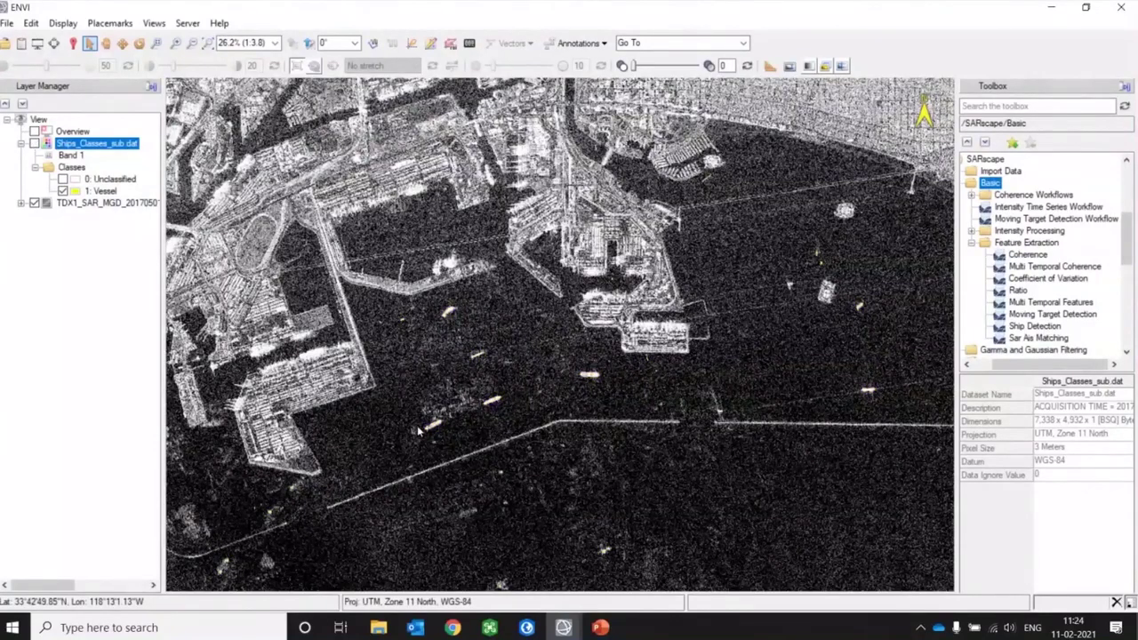
scroll(418, 432, up, 1)
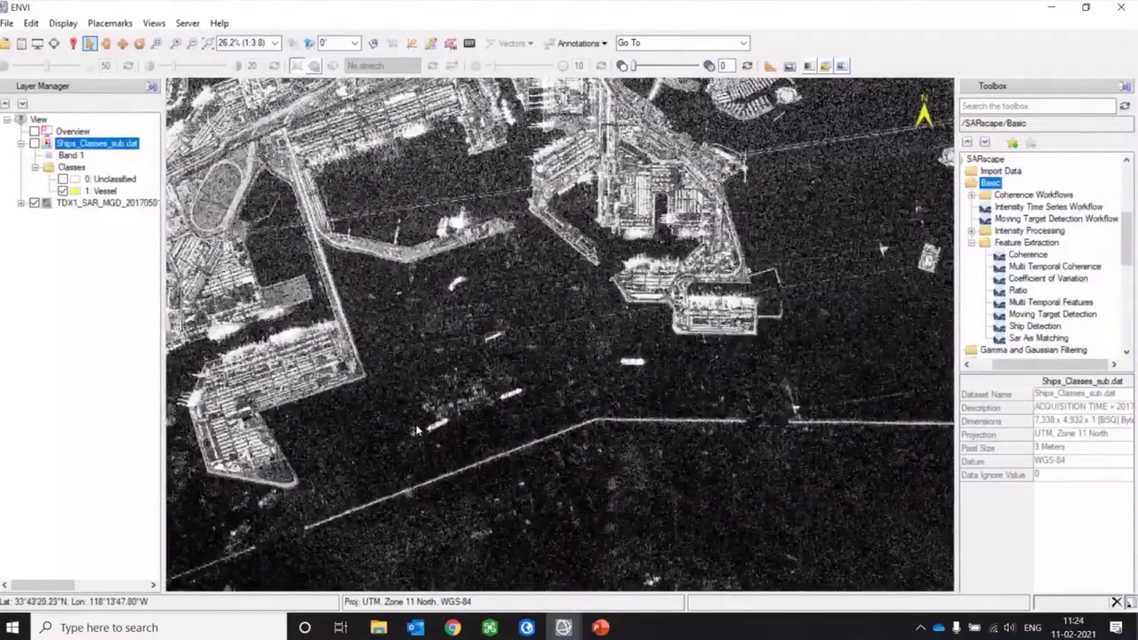
scroll(603, 315, up, 1)
drag(602, 315, 364, 226)
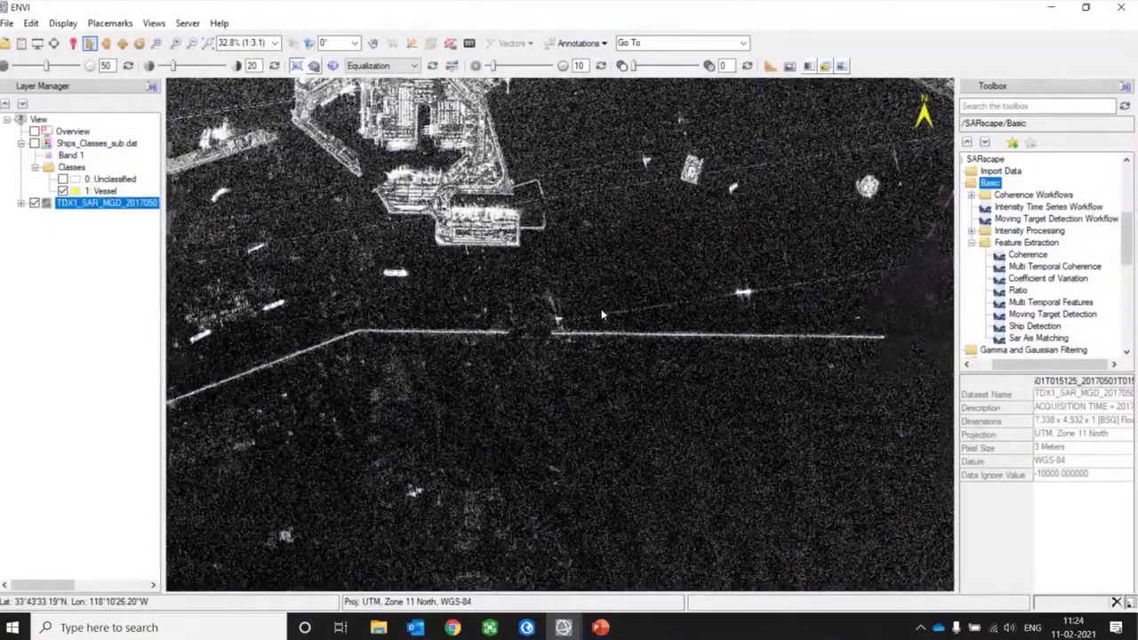
scroll(601, 310, down, 1)
drag(601, 310, 756, 409)
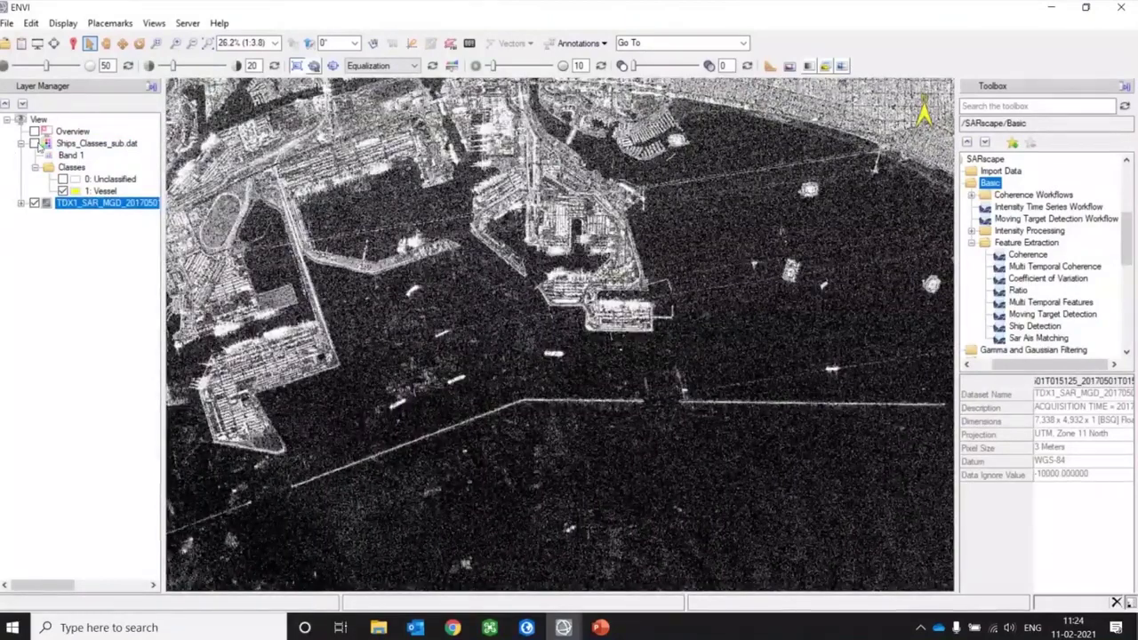
click(34, 143)
scroll(534, 362, up, 1)
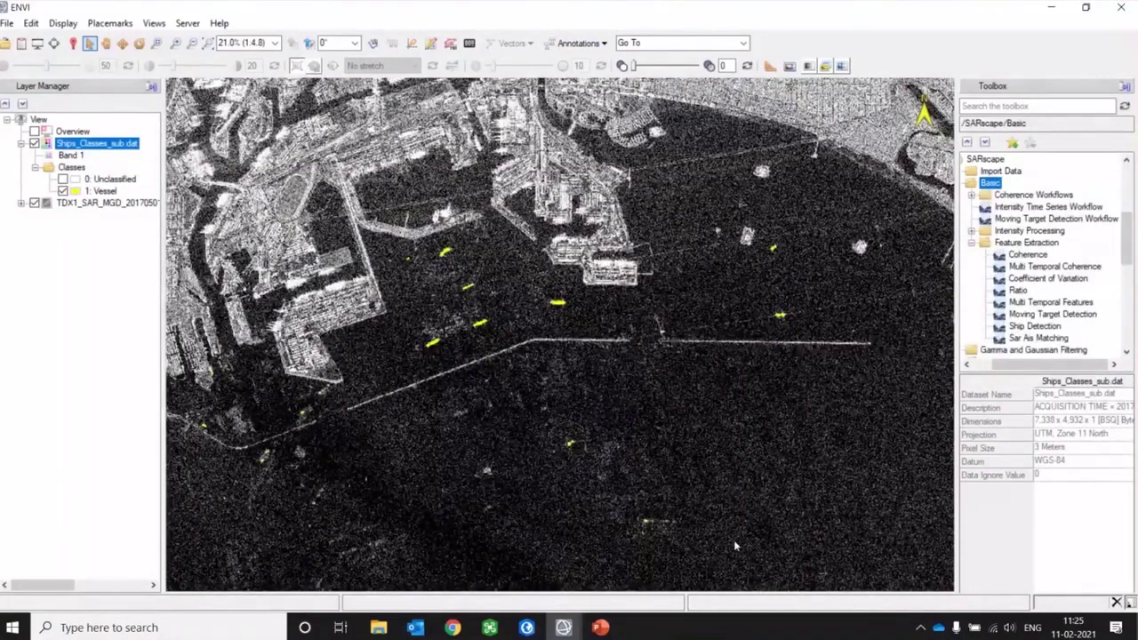
Return to the ENVI window with the flood layers and open the ENVI Modeler from the Task Processing tools
click(564, 627)
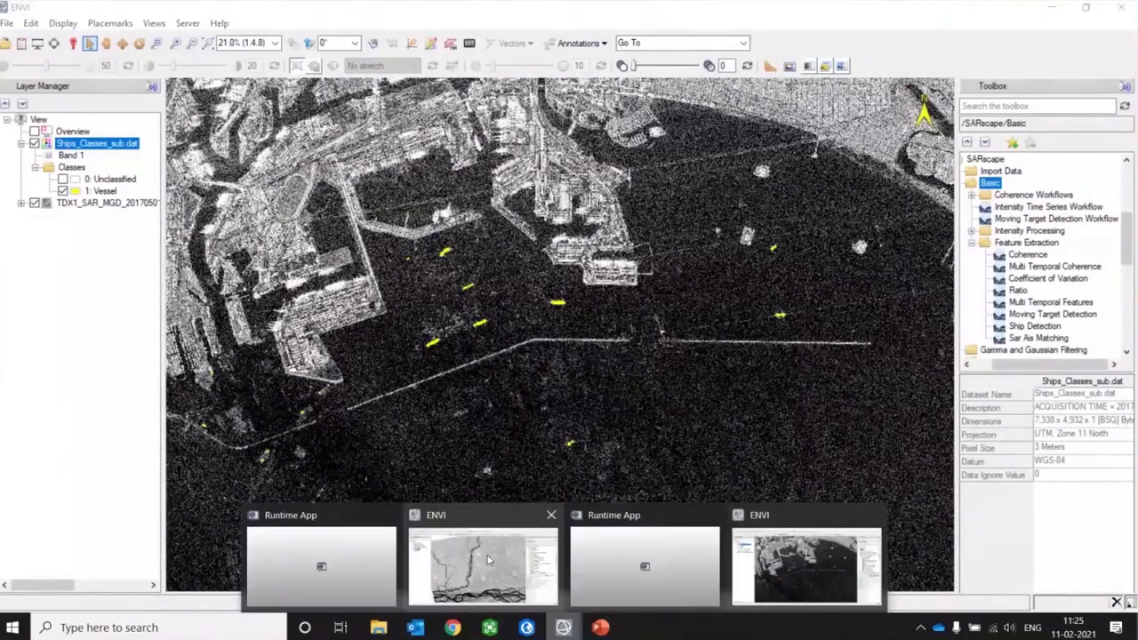
click(487, 558)
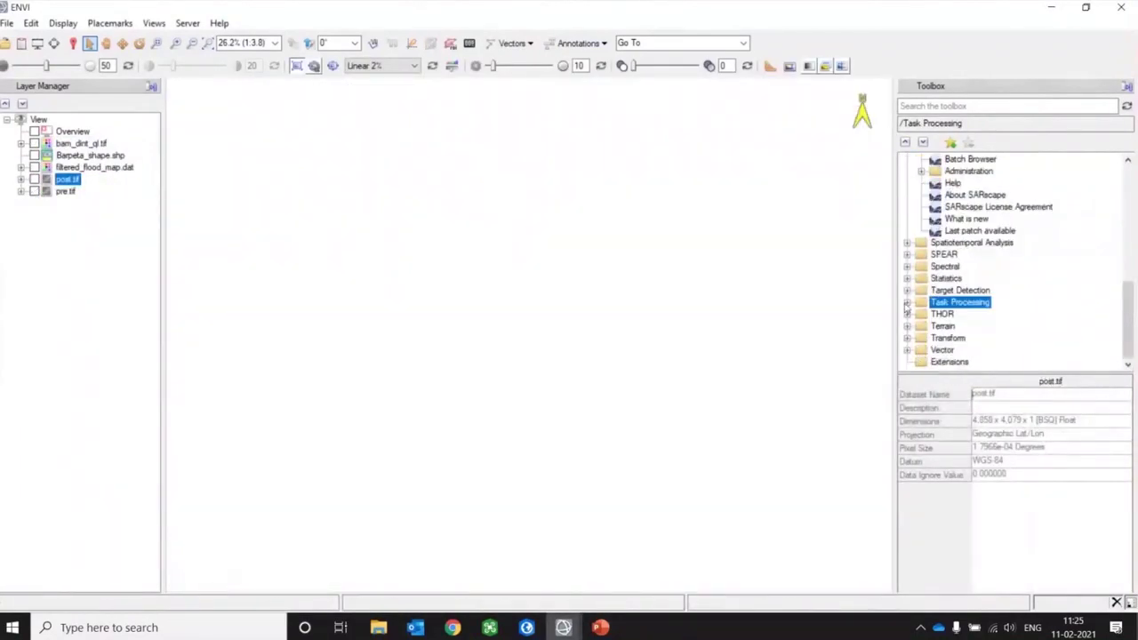
click(907, 303)
double_click(974, 314)
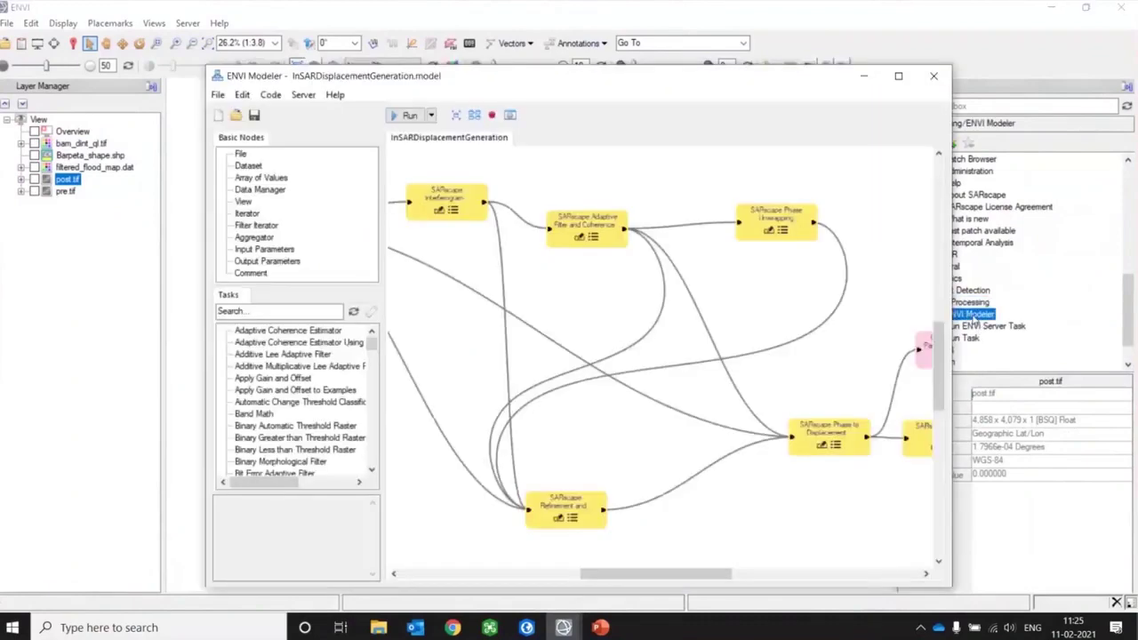
Examine the InSARDisplacementGeneration model's workflow, from the Input Parameters node through the connected SARscape processing tasks
scroll(614, 350, down, 3)
scroll(614, 349, up, 2)
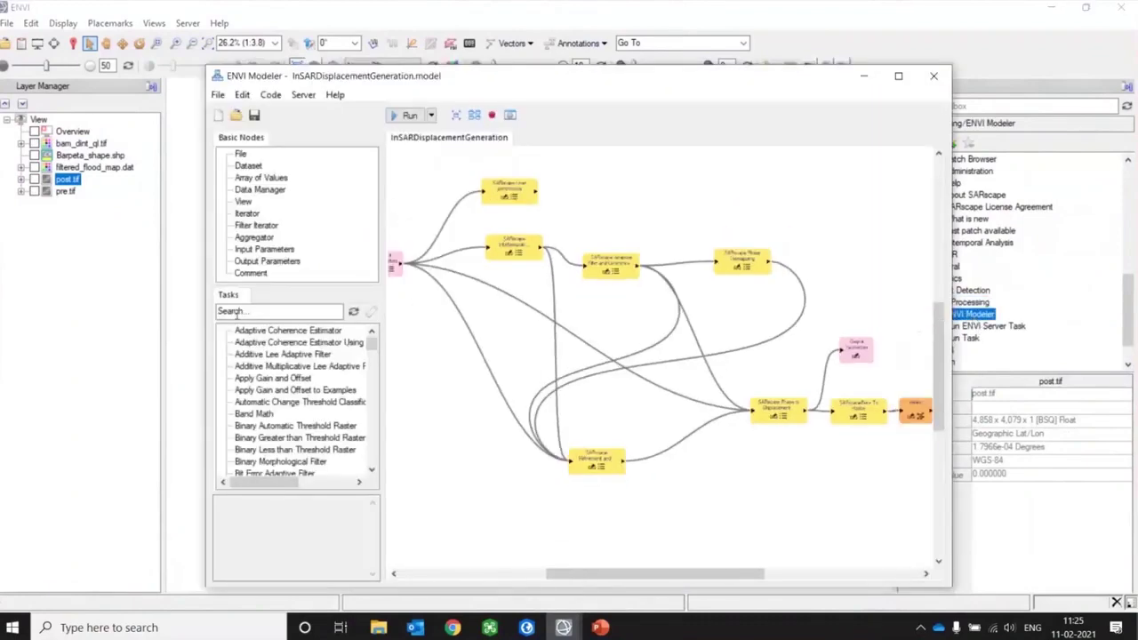
drag(572, 580, 558, 578)
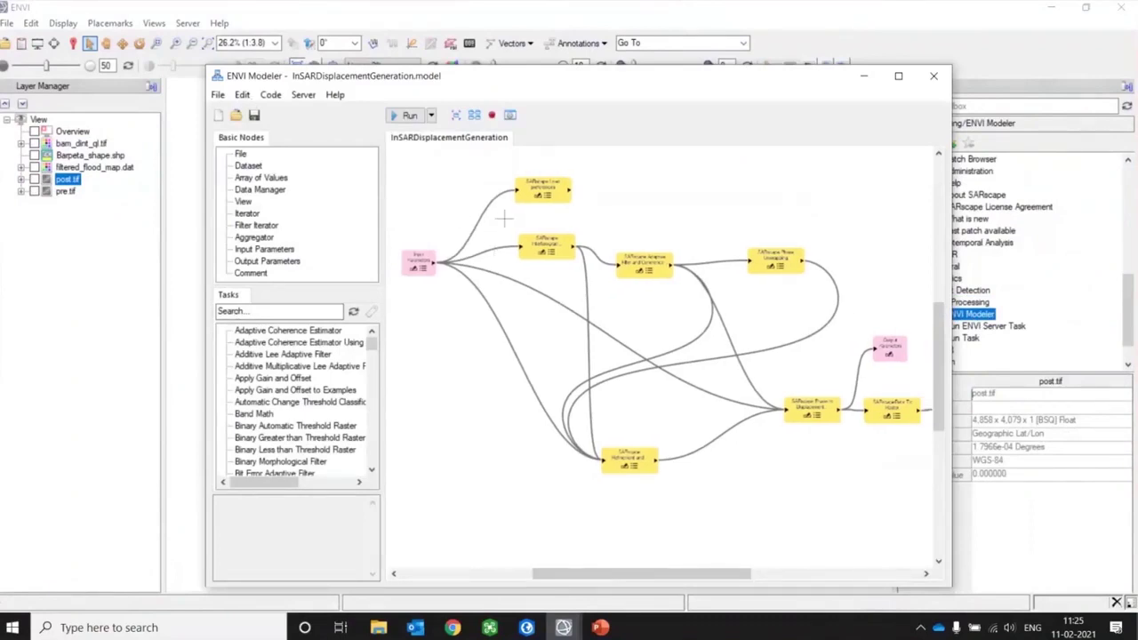
scroll(551, 258, up, 3)
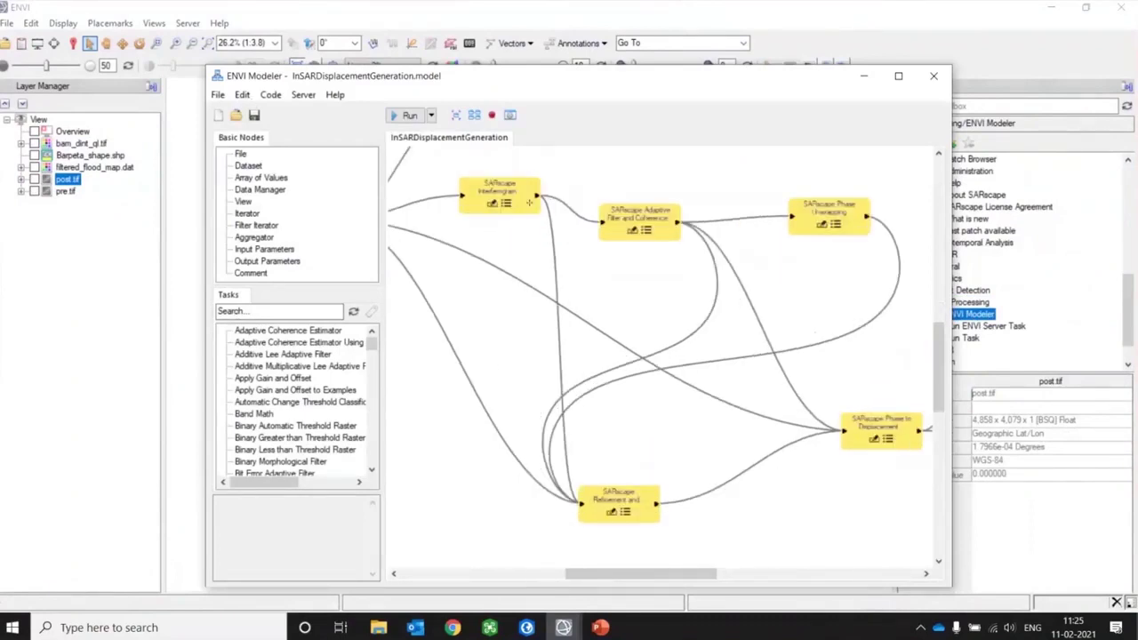
scroll(552, 258, down, 2)
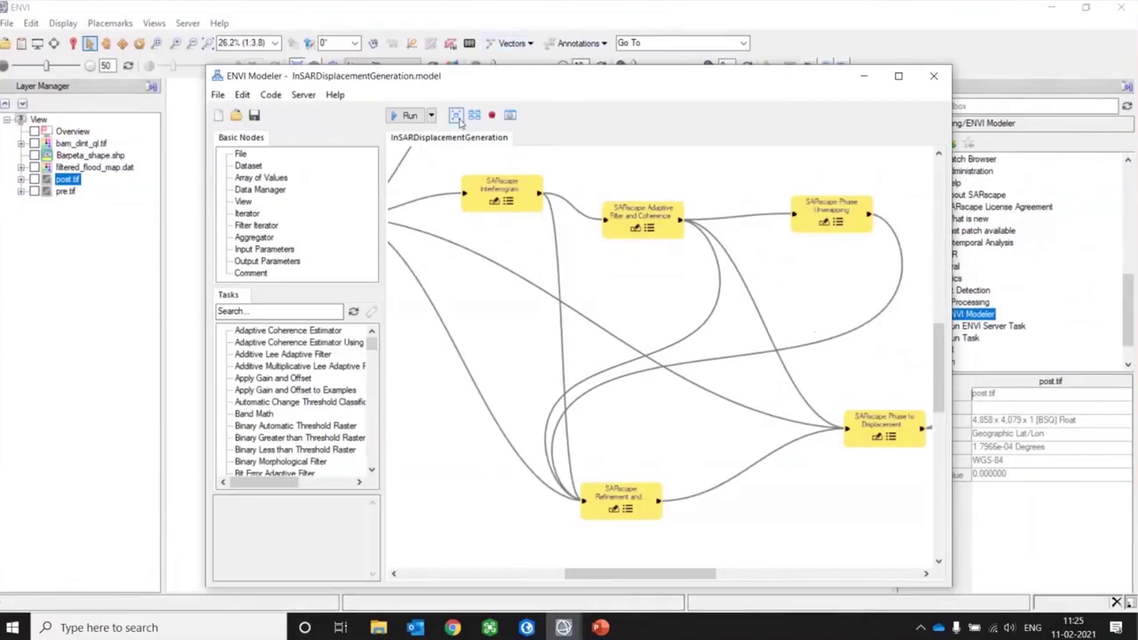
scroll(501, 228, down, 2)
scroll(564, 316, up, 1)
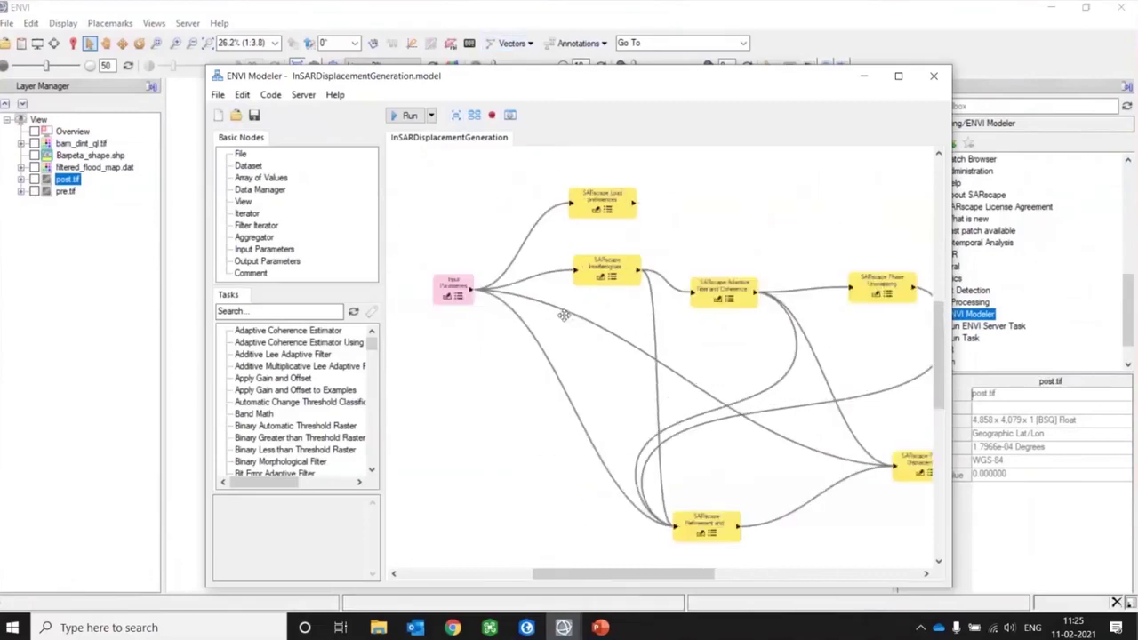
scroll(445, 297, up, 1)
scroll(495, 298, up, 1)
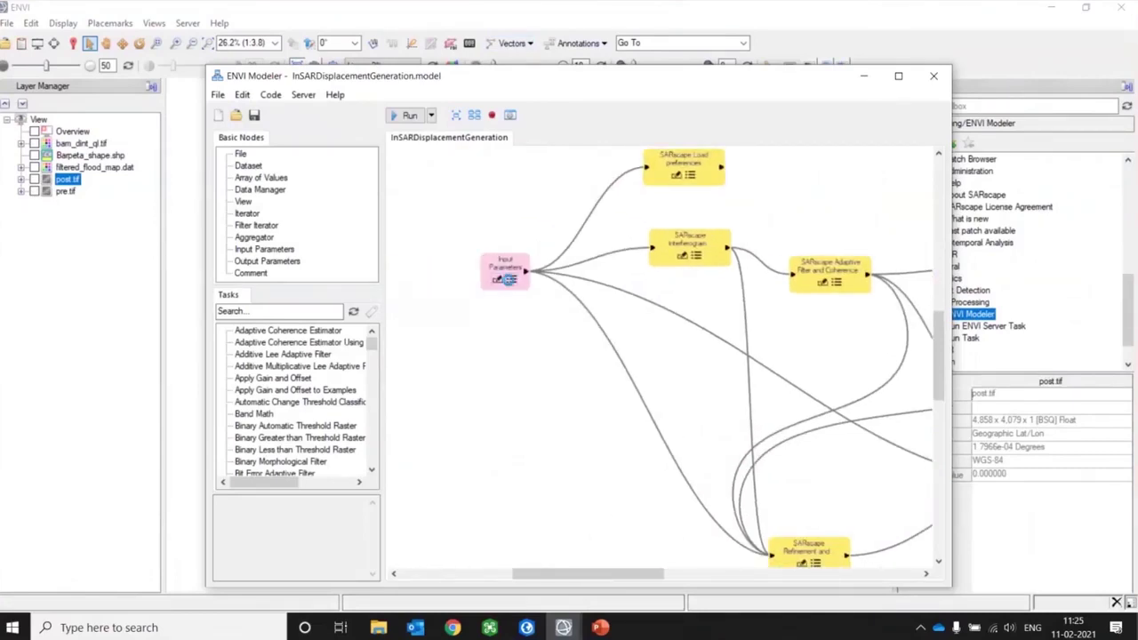
Review the fields of the model's Input Parameters node, and examine the connected SARscape tasks through to the output and view nodes
click(509, 279)
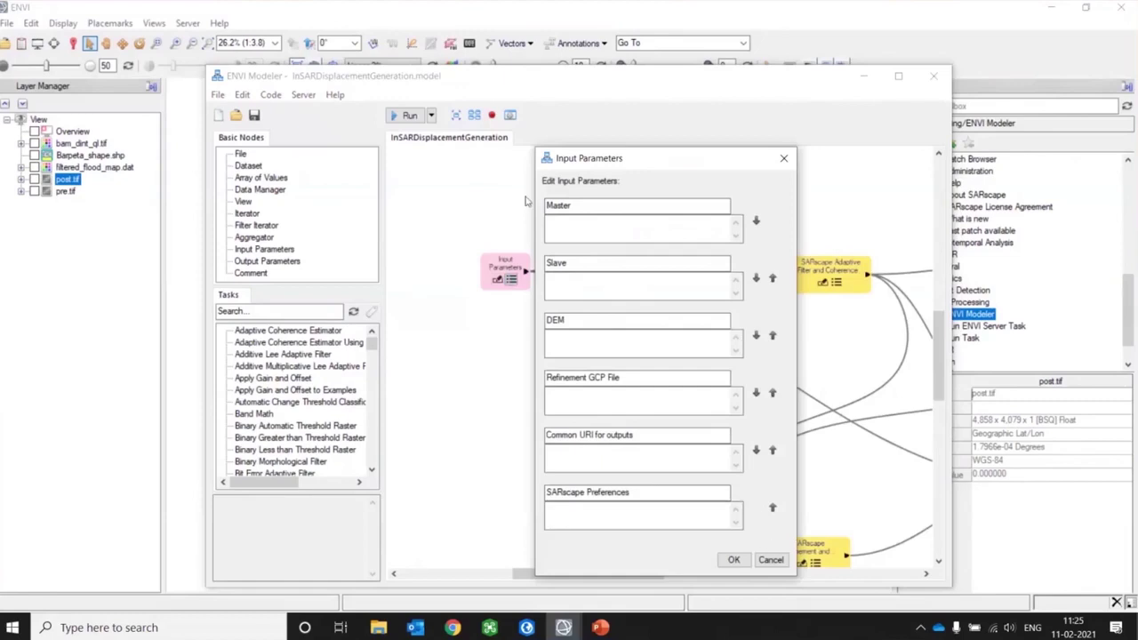
click(784, 158)
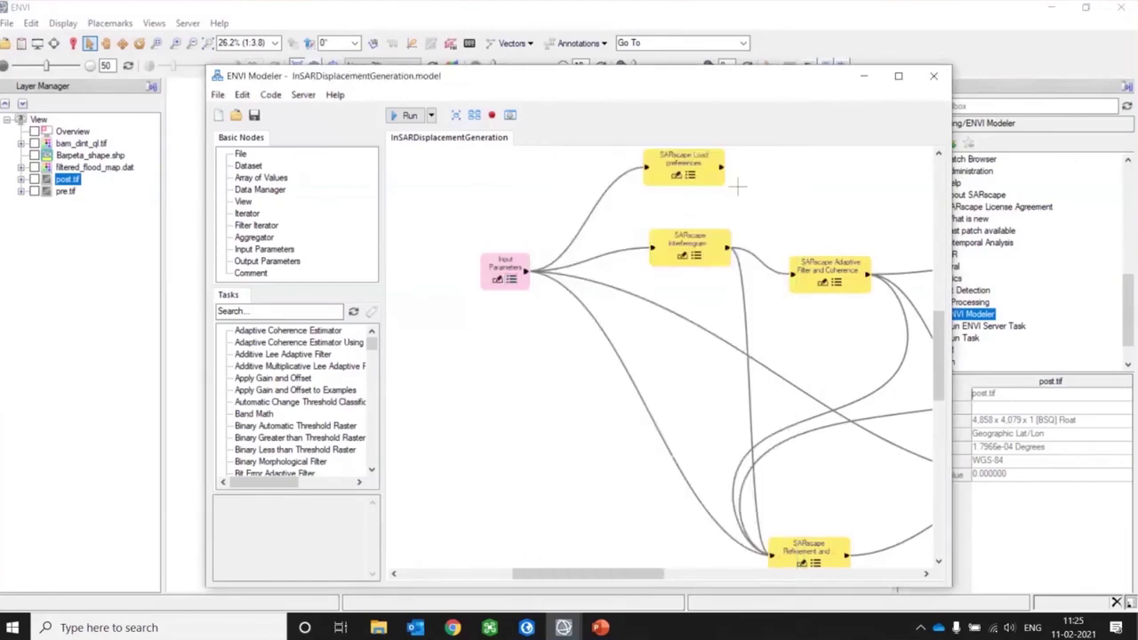
drag(737, 183, 627, 204)
scroll(772, 303, down, 3)
drag(772, 302, 577, 221)
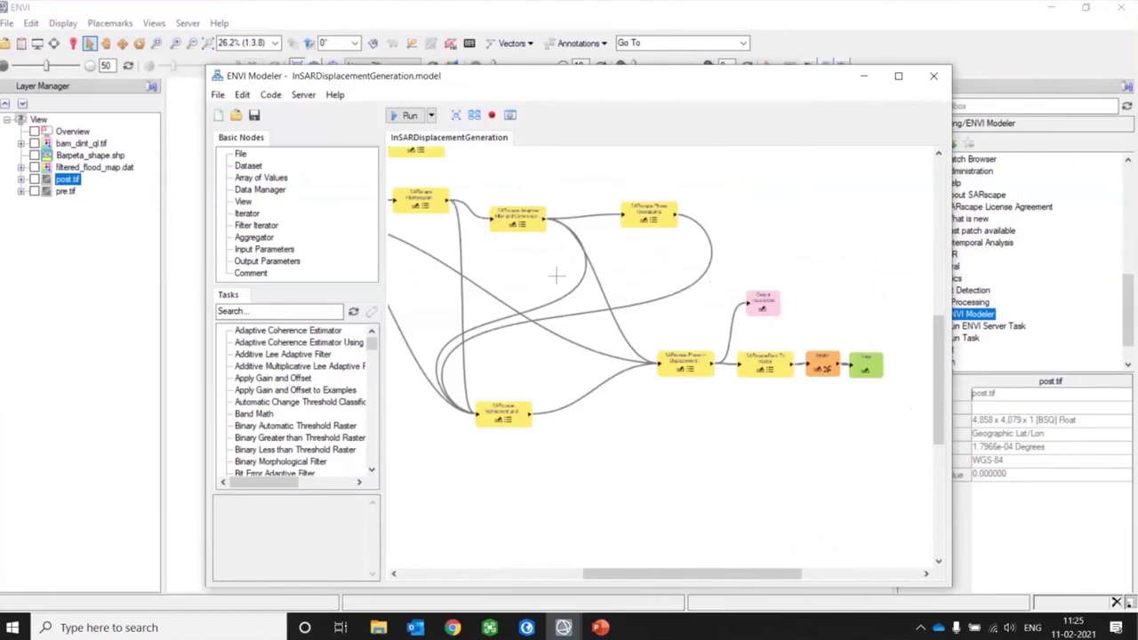
drag(554, 276, 619, 290)
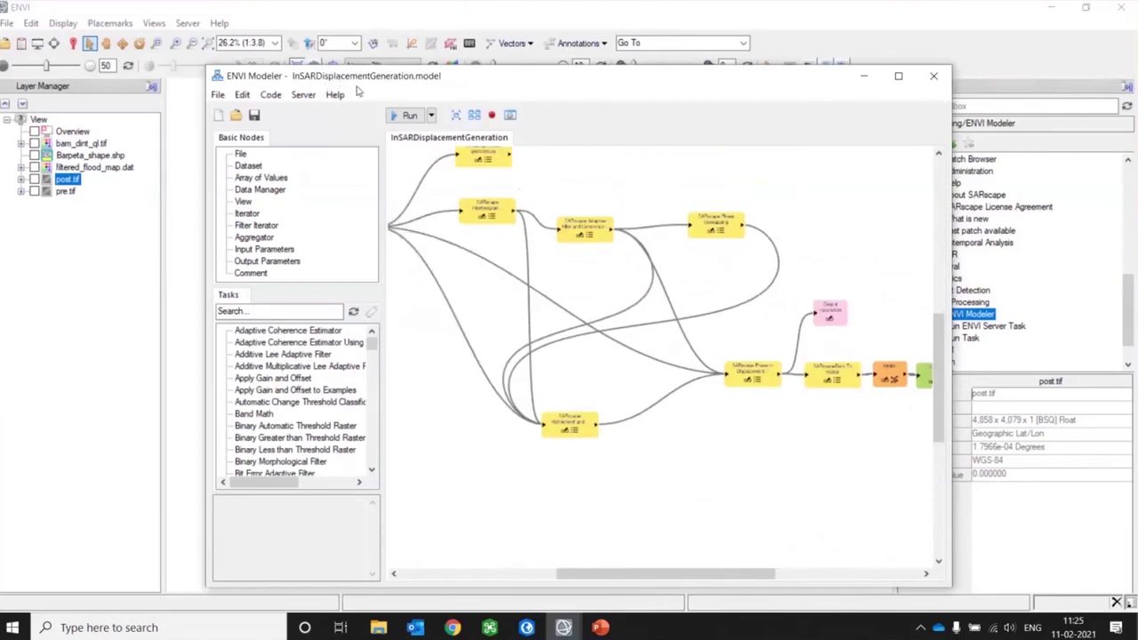
drag(605, 249, 596, 281)
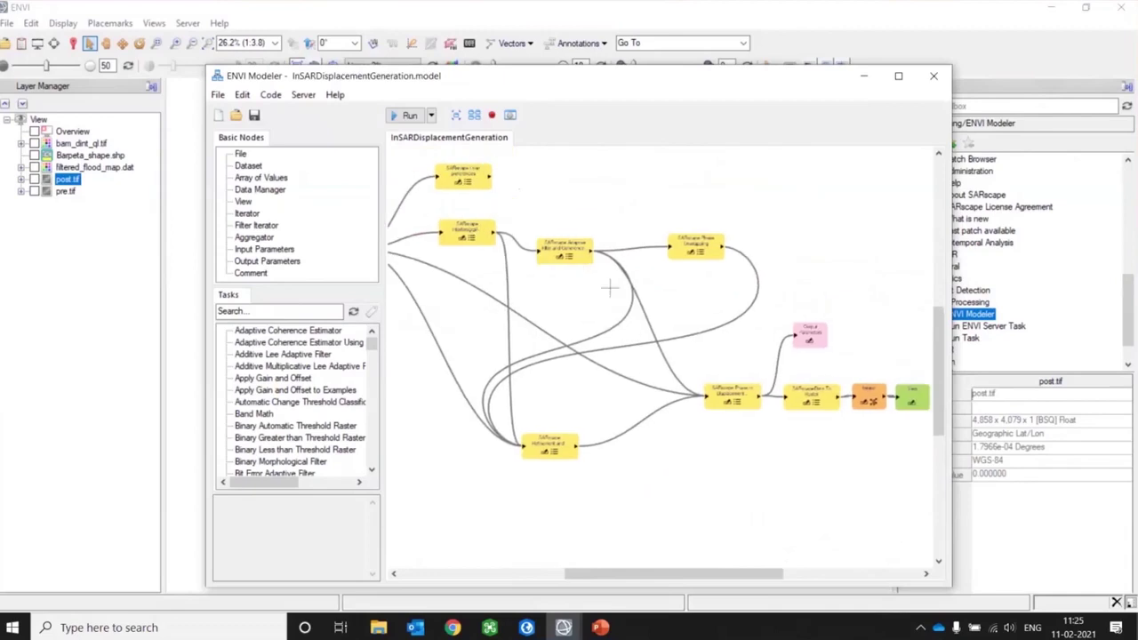
drag(451, 281, 513, 304)
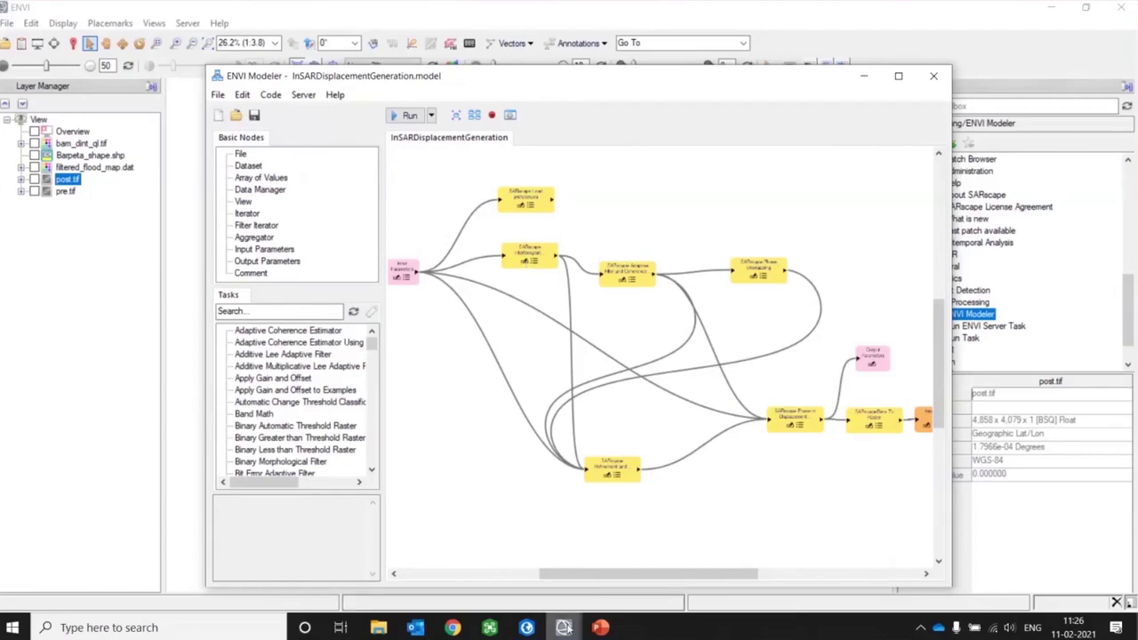
Switch to the PowerPoint webinar presentation and browse the slides following the DEMO slide
click(597, 630)
scroll(83, 511, down, 1)
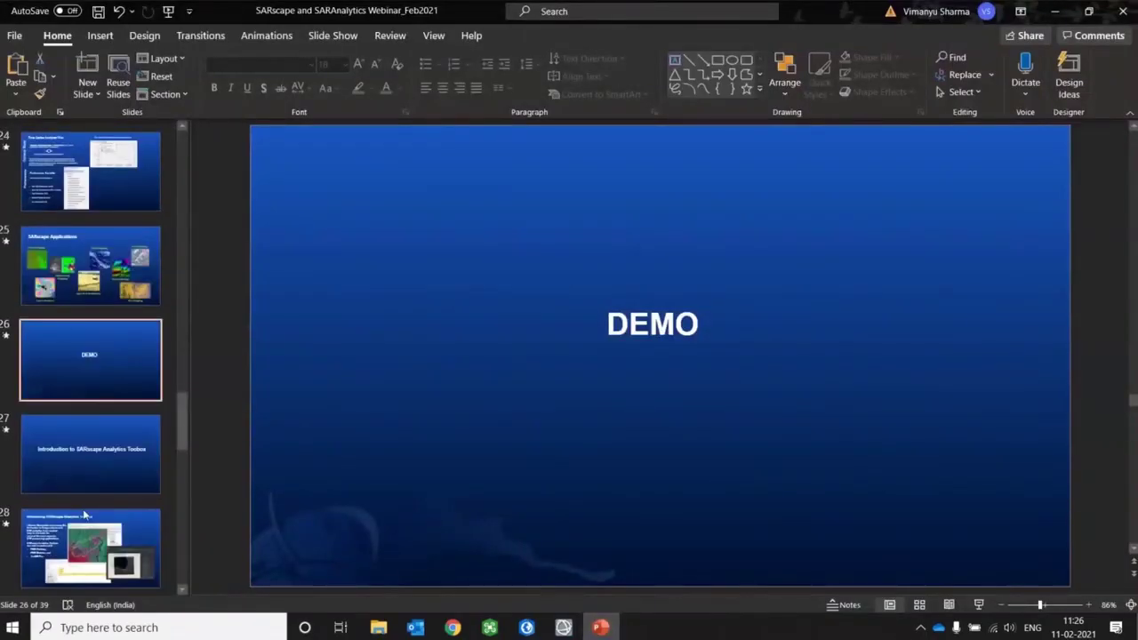